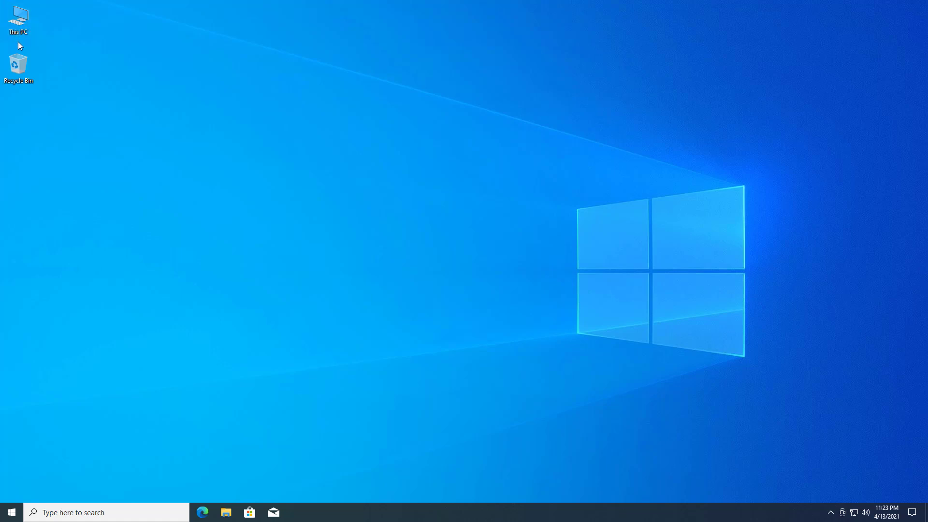
Open This PC and select Local Disk (C:), which shows 138 GB free of 159 GB.
double_click(22, 22)
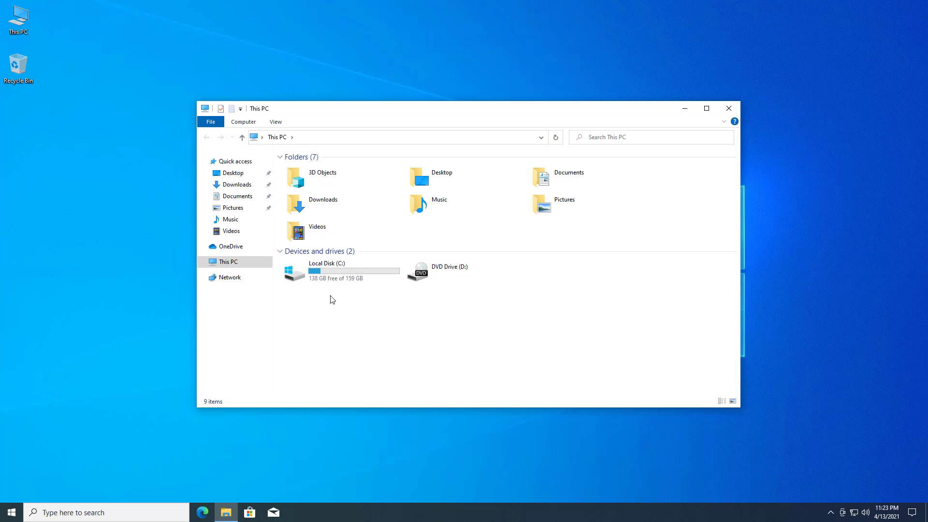
left_click_drag(324, 295, 385, 273)
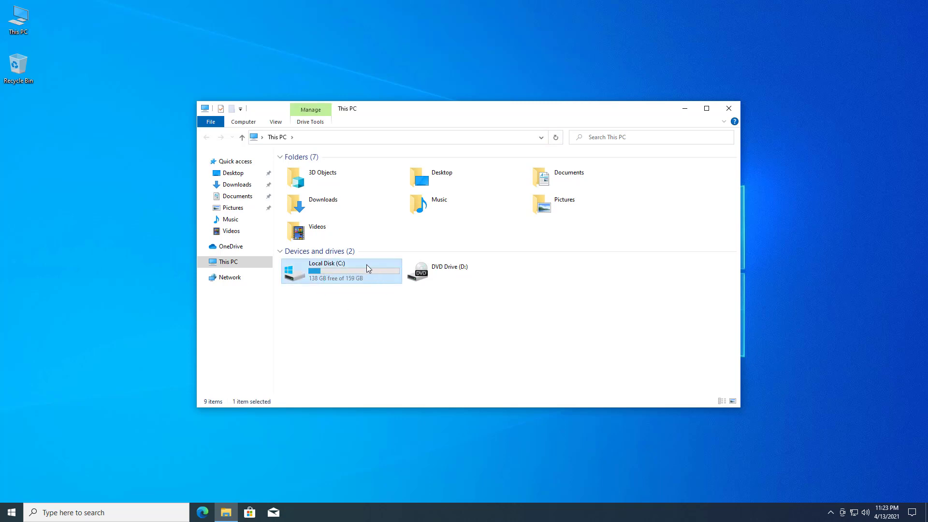
left_click_drag(335, 311, 376, 271)
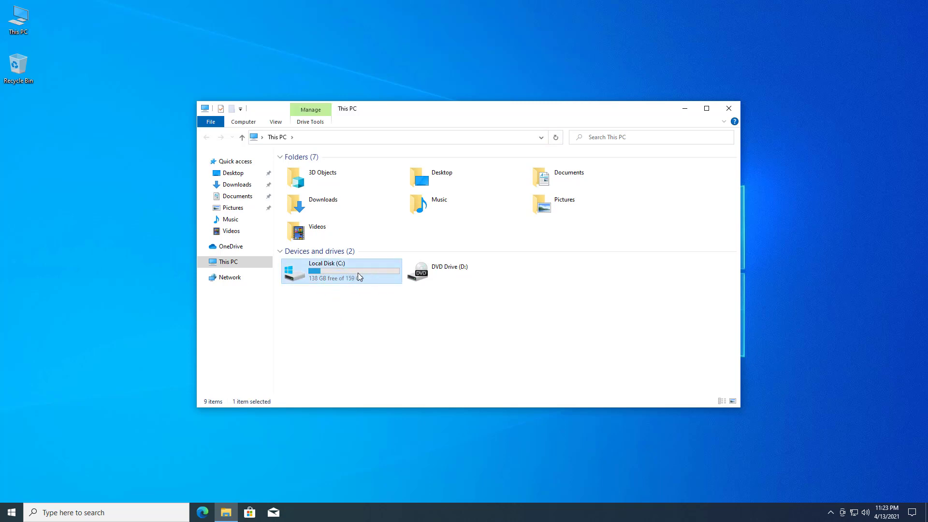
Close This PC and launch Disk Management from the Start button's right-click menu.
left_click(730, 108)
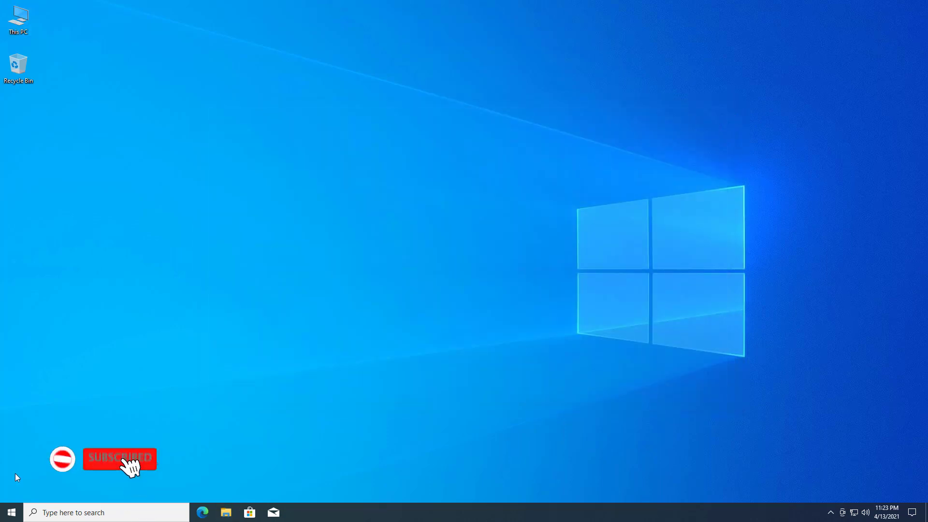
right_click(12, 513)
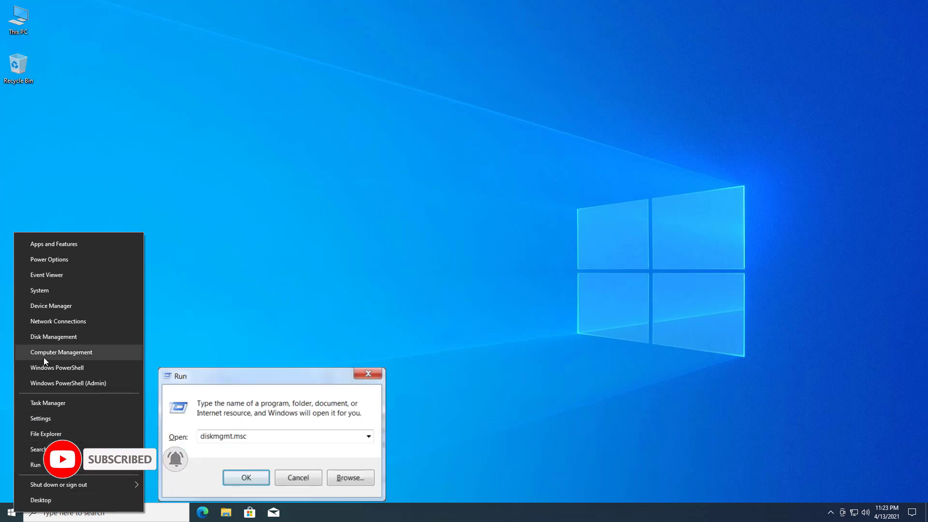
left_click(70, 337)
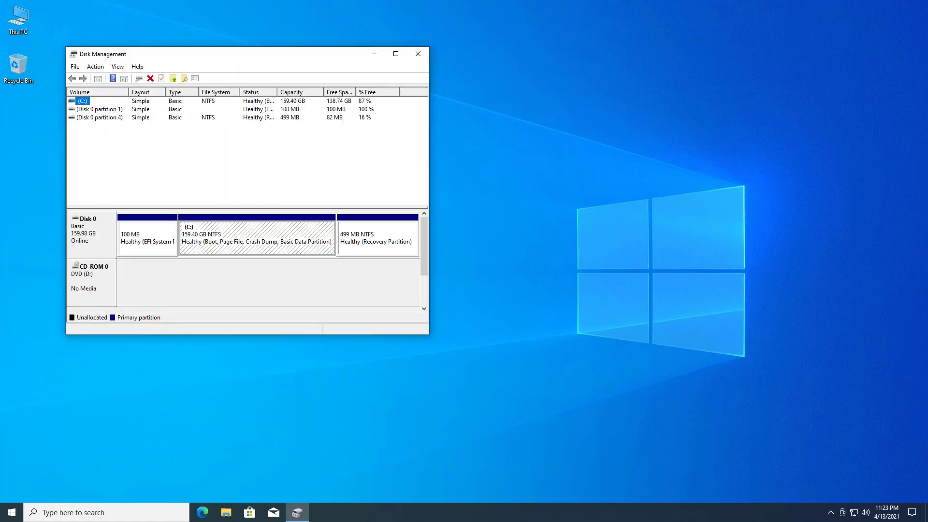
left_click_drag(232, 54, 466, 101)
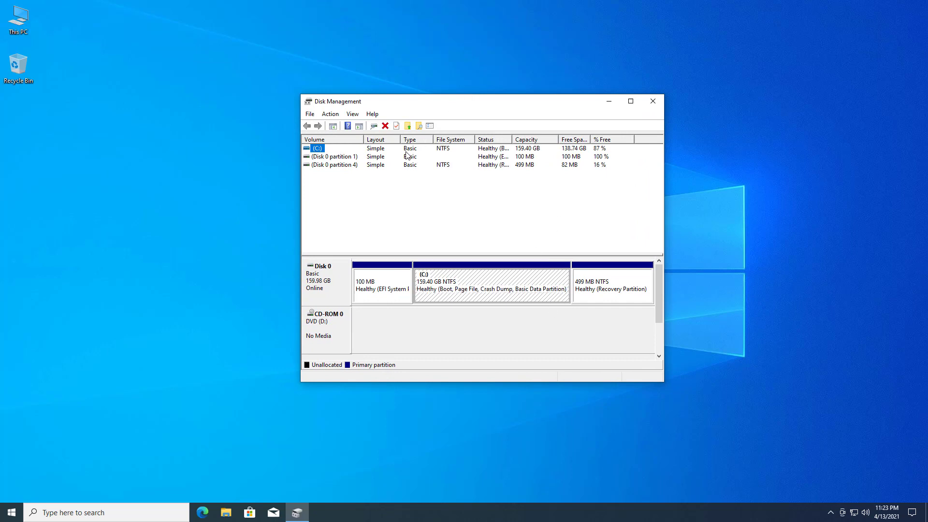
left_click(374, 294)
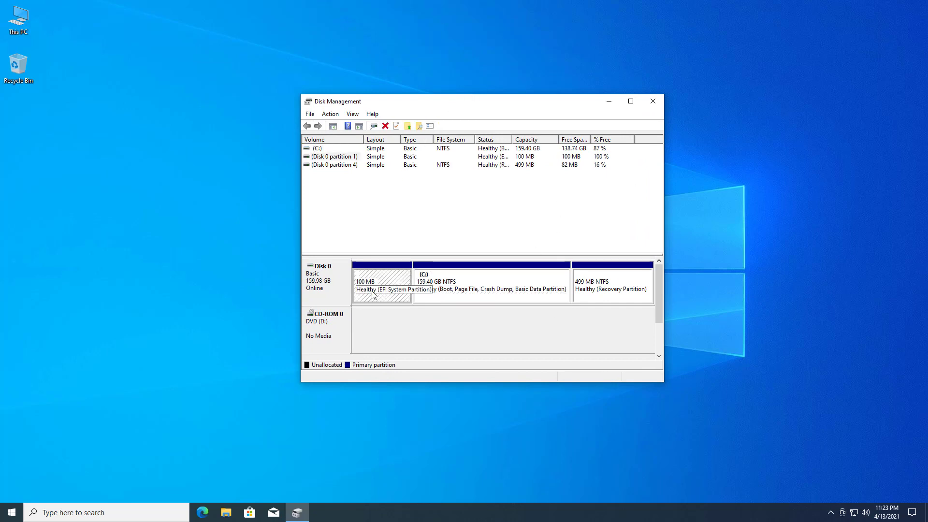
left_click(489, 296)
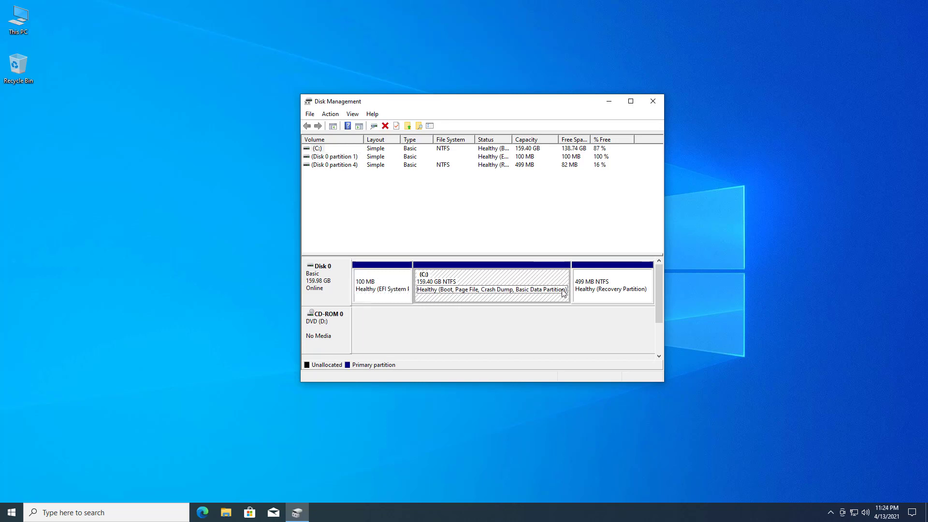
left_click(604, 296)
left_click(472, 296)
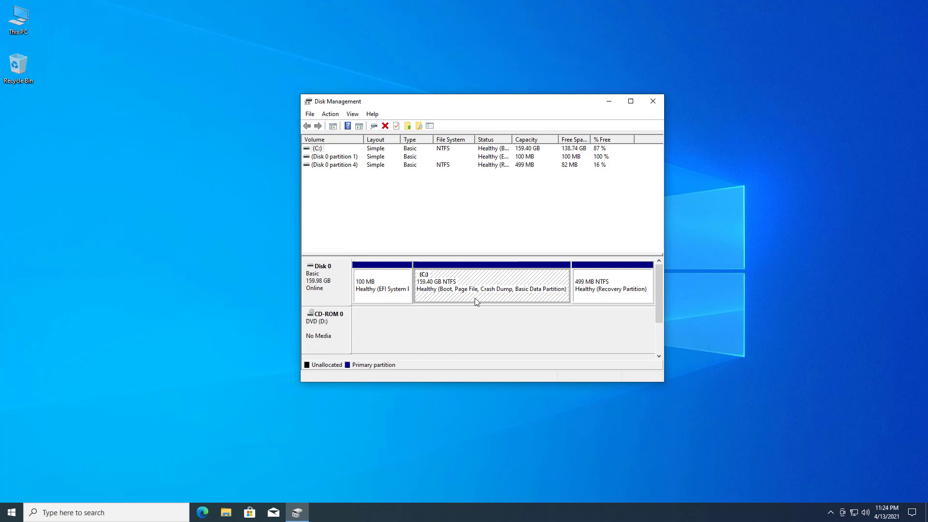
left_click(445, 298)
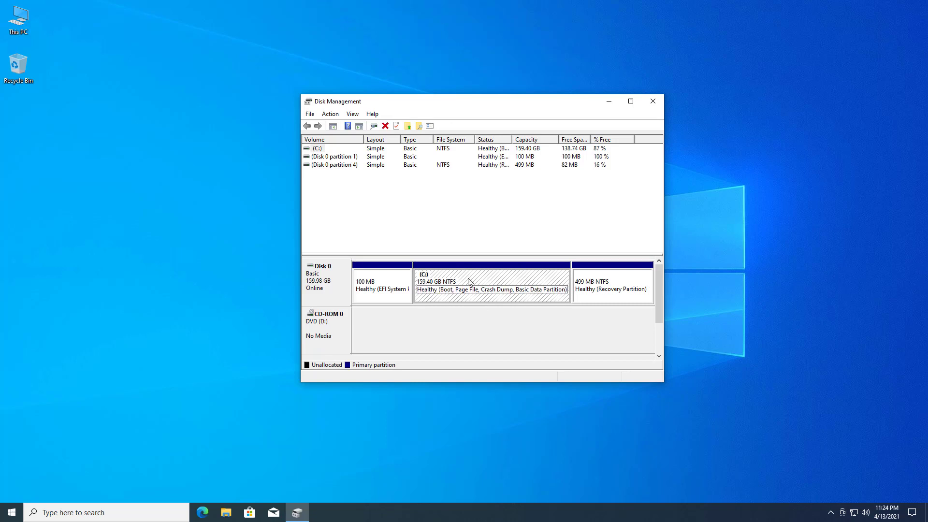
Shrink the C: volume by 100935 MB with Shrink Volume.
right_click(482, 283)
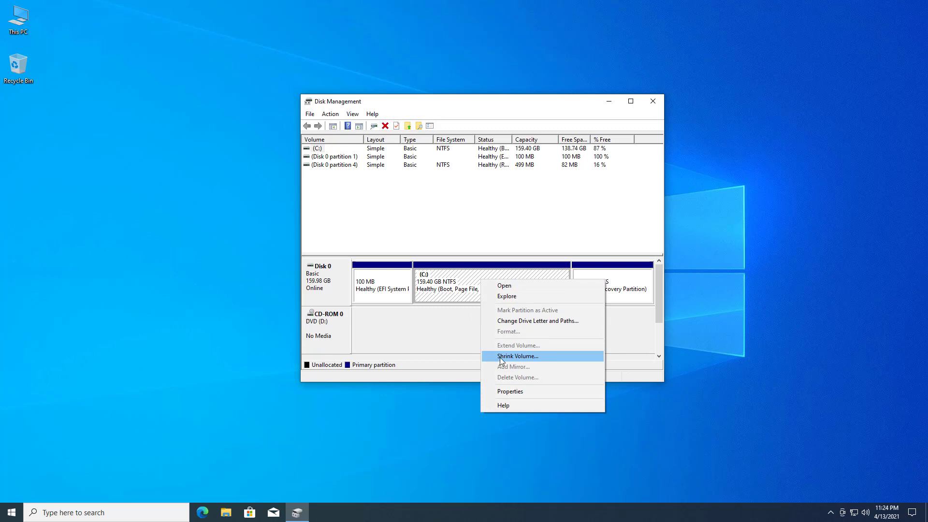
left_click(564, 356)
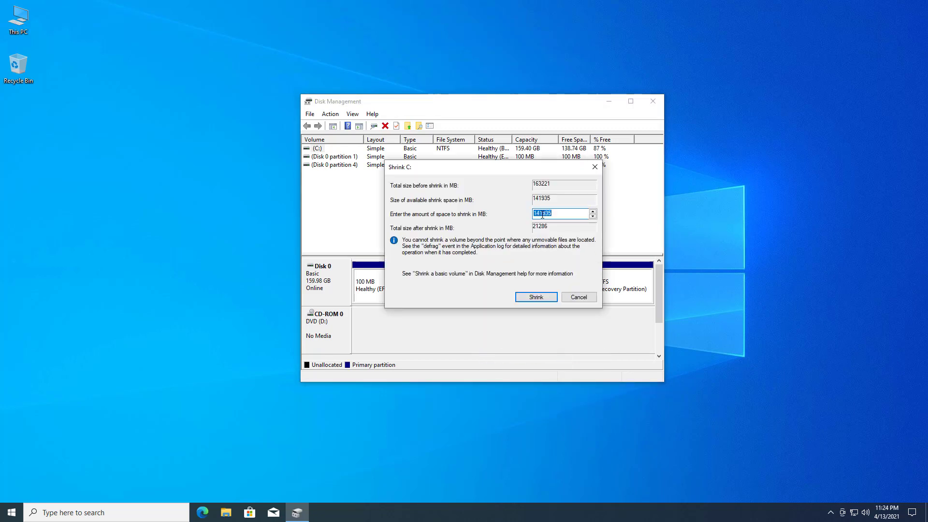
left_click(540, 213)
key("BackSpace")
type("00")
left_click(530, 300)
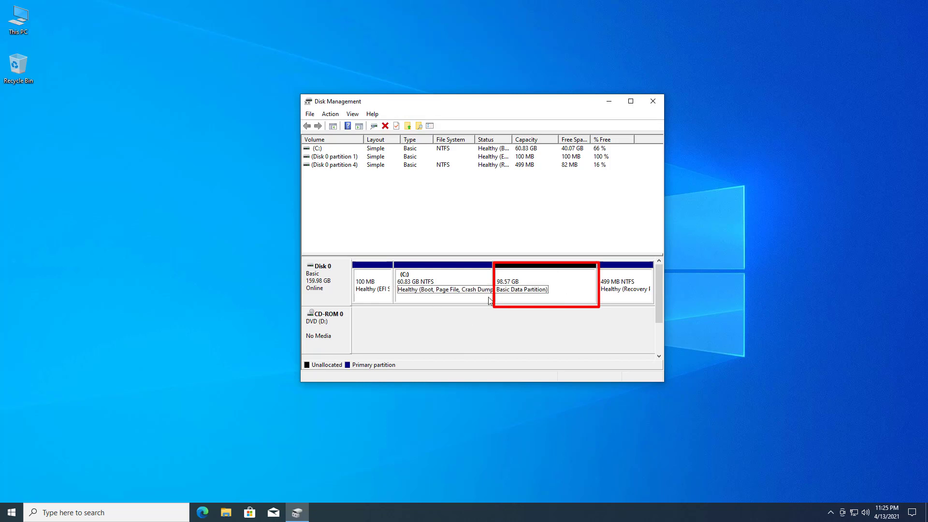
Check C:'s reduced size in This PC, then close the window.
left_click(505, 302)
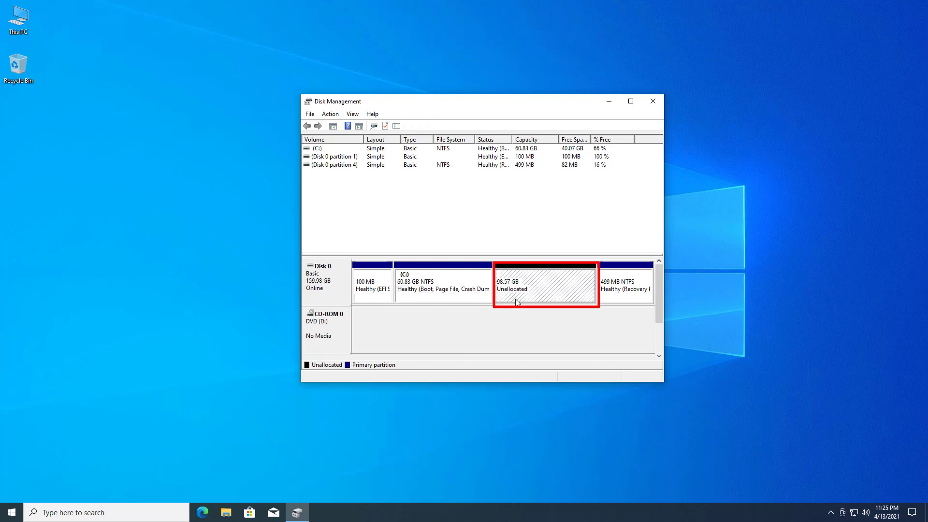
double_click(18, 20)
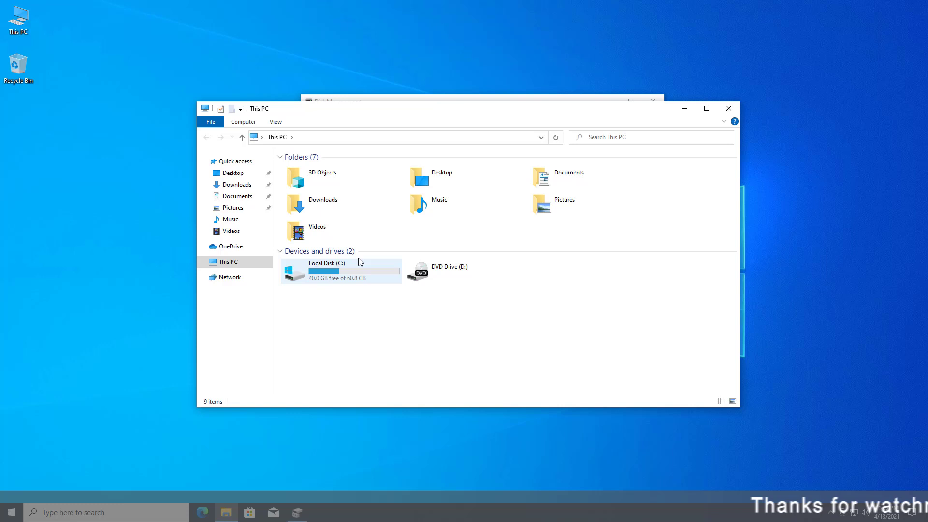
left_click_drag(295, 309, 394, 279)
key("alt+F4")
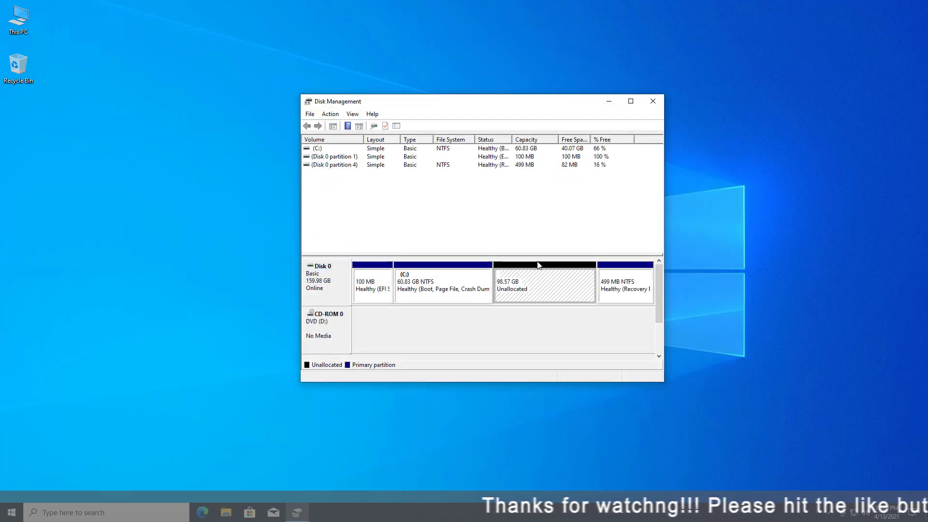
Create a 100934 MB NTFS simple volume with drive letter E in the unallocated space.
right_click(543, 289)
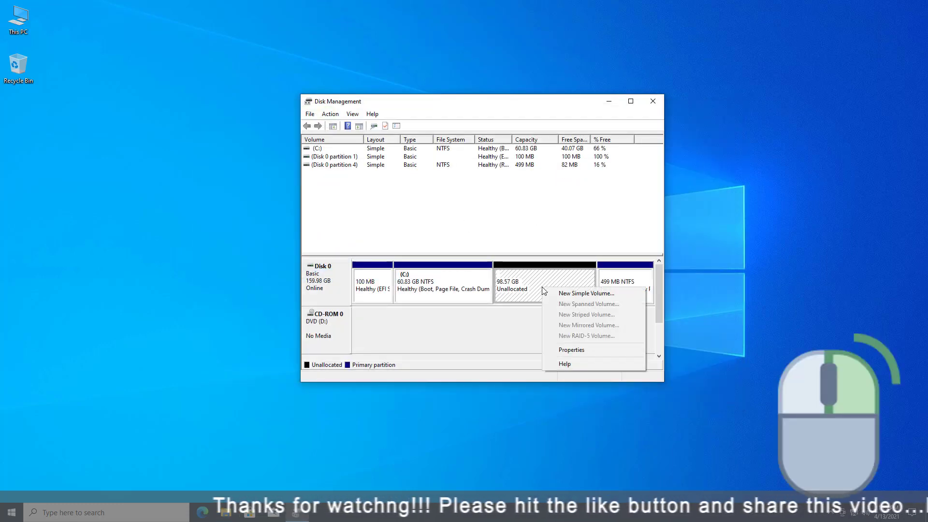
left_click(596, 294)
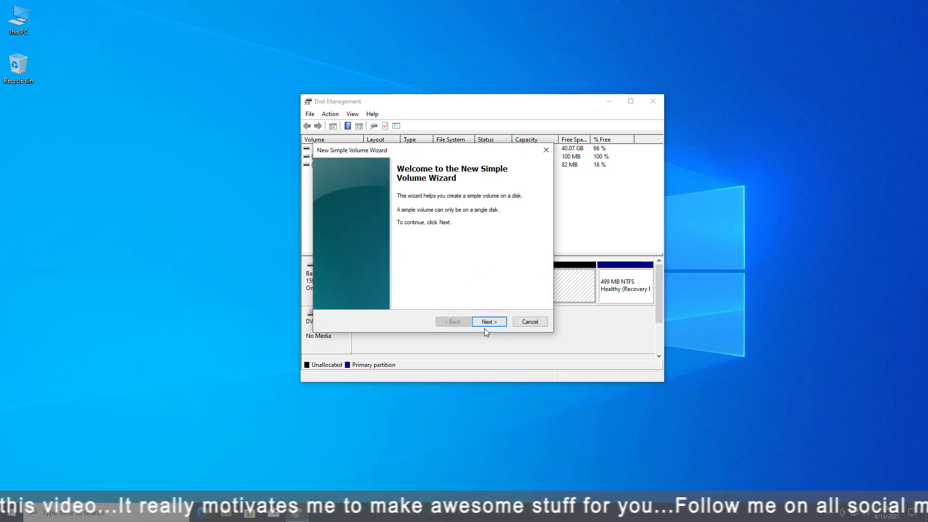
left_click(489, 322)
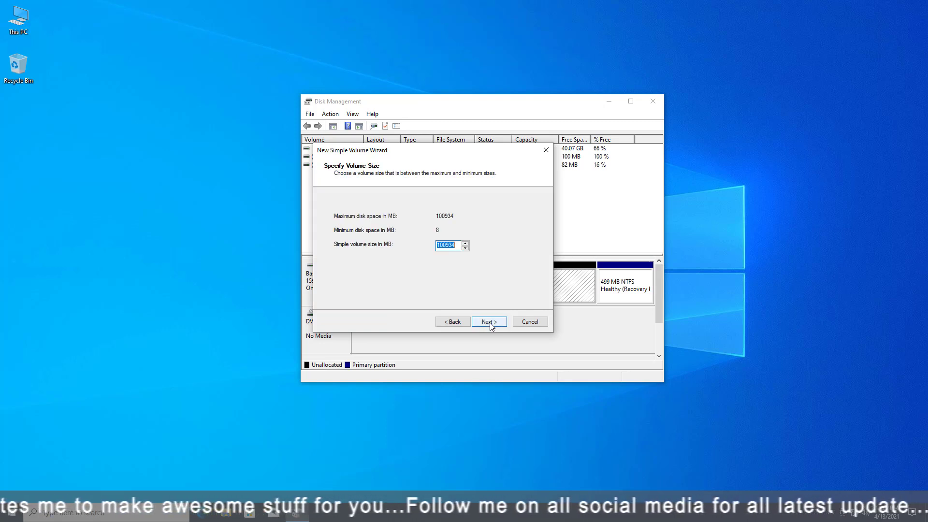
left_click(490, 323)
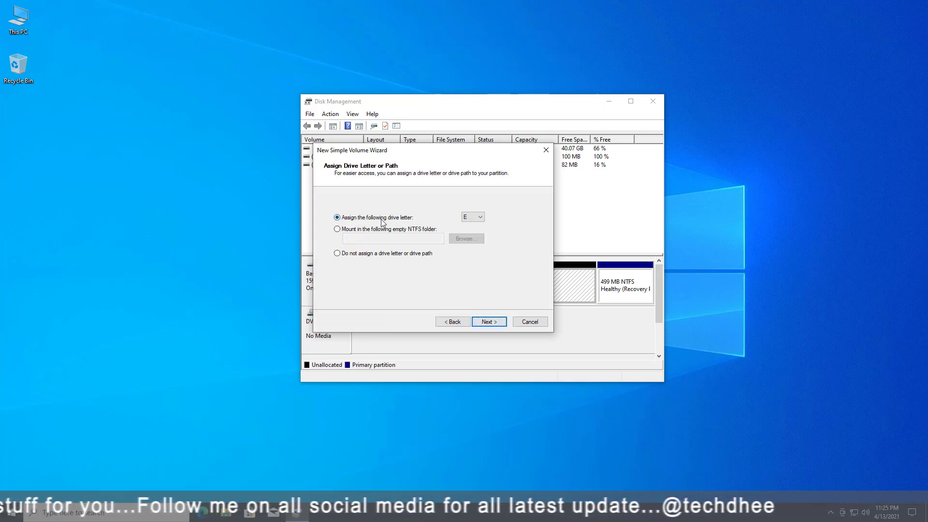
left_click(480, 218)
left_click(465, 231)
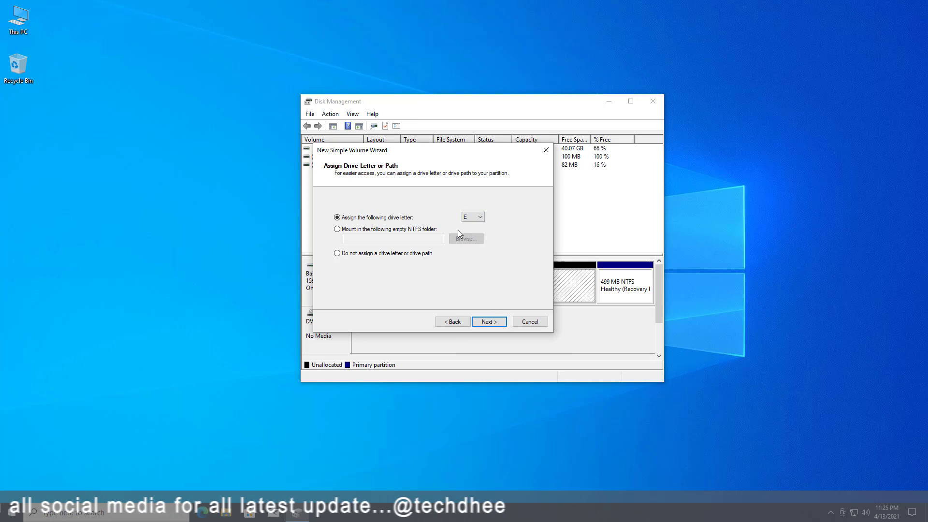
left_click(489, 322)
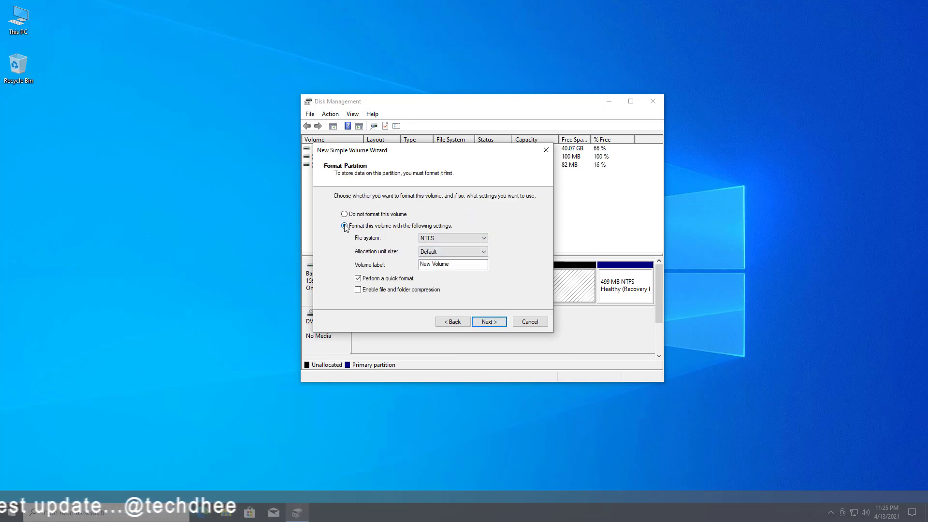
left_click(456, 239)
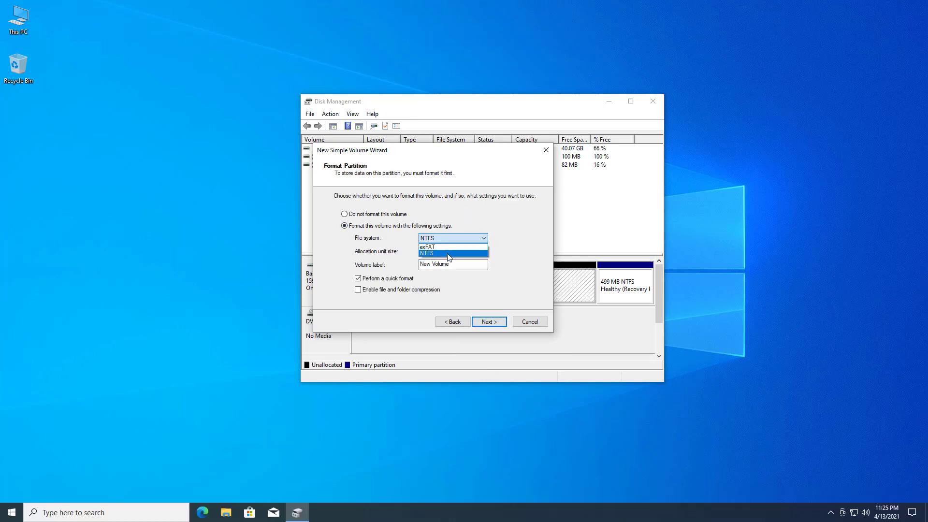
left_click(464, 248)
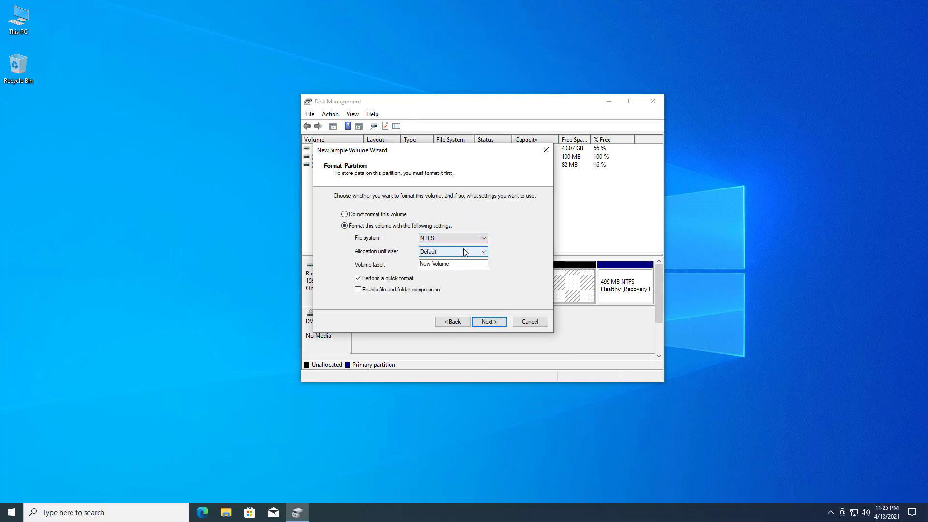
left_click(489, 322)
left_click(489, 322)
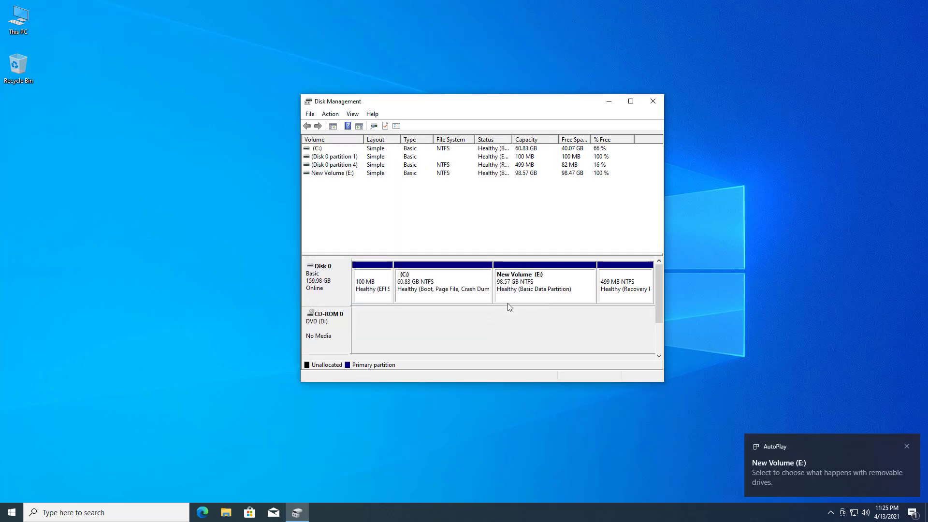
left_click(529, 295)
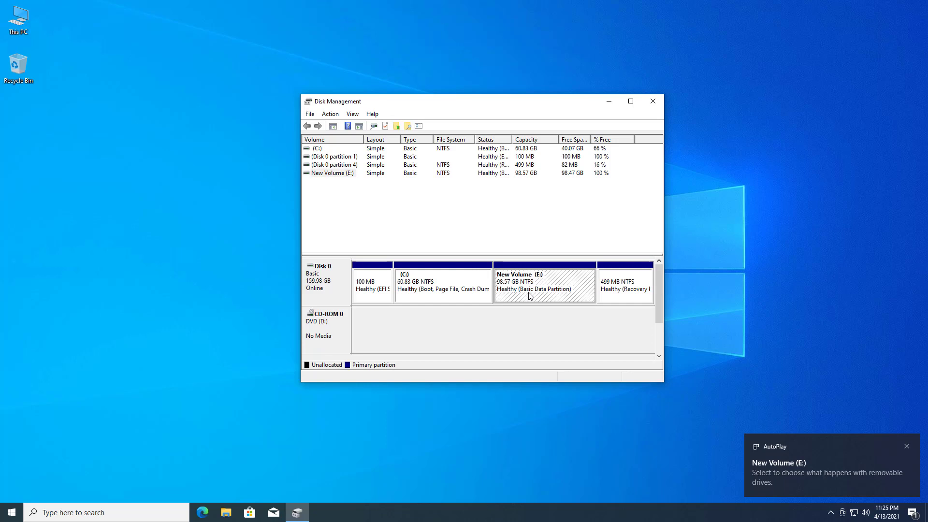
double_click(23, 25)
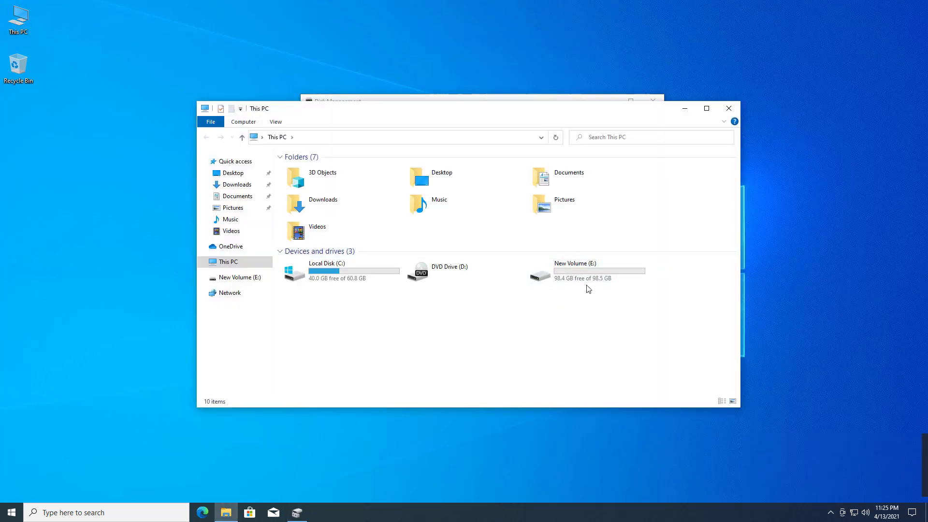
double_click(580, 279)
left_click_drag(320, 279, 667, 146)
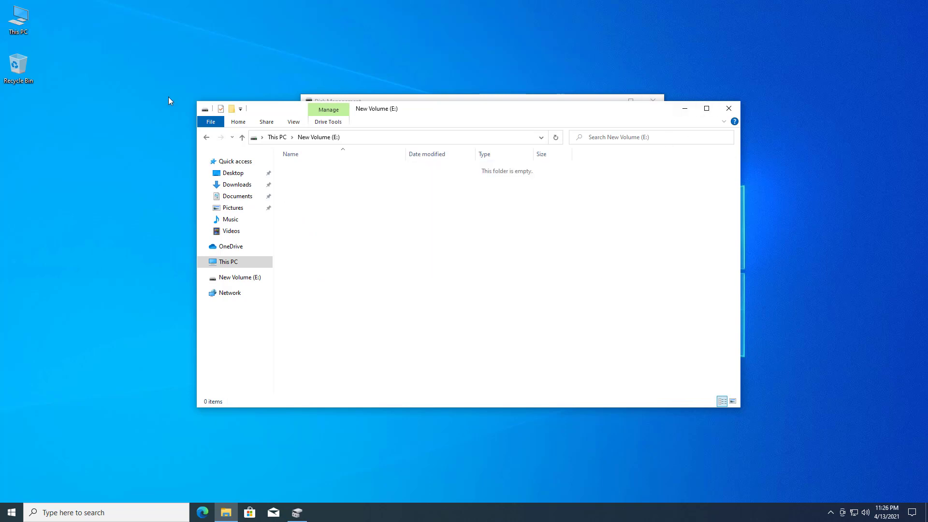
left_click(206, 137)
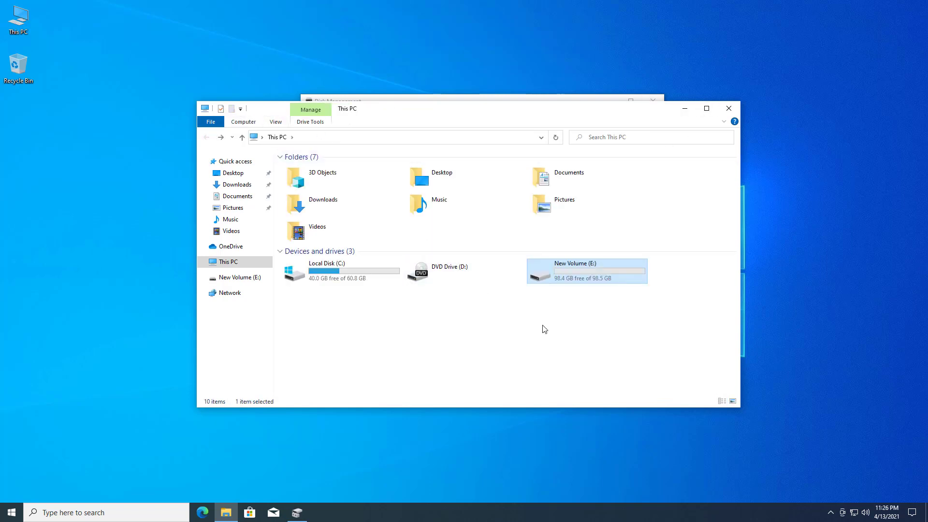
left_click_drag(544, 334, 589, 280)
left_click(727, 110)
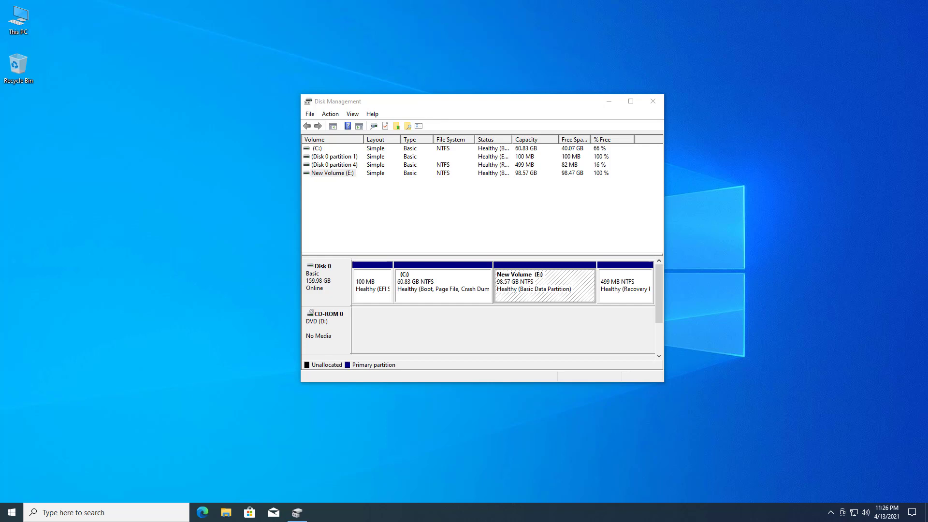
Delete the New Volume (E:) partition and confirm, then select the freed space and C:.
left_click(532, 284)
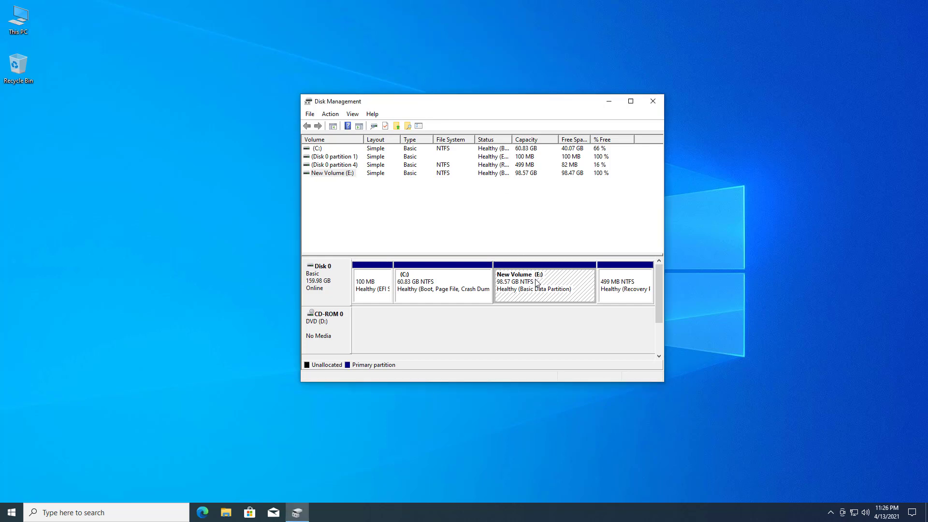
right_click(536, 286)
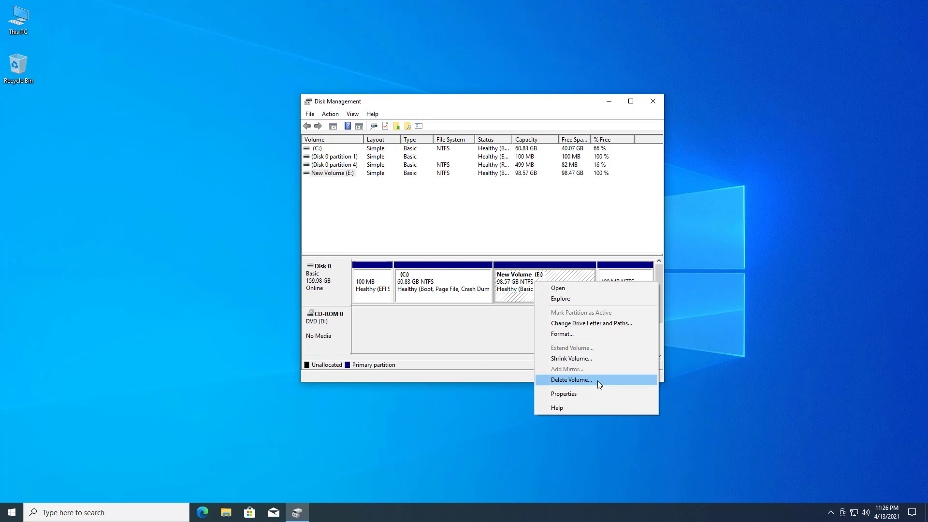
left_click(597, 381)
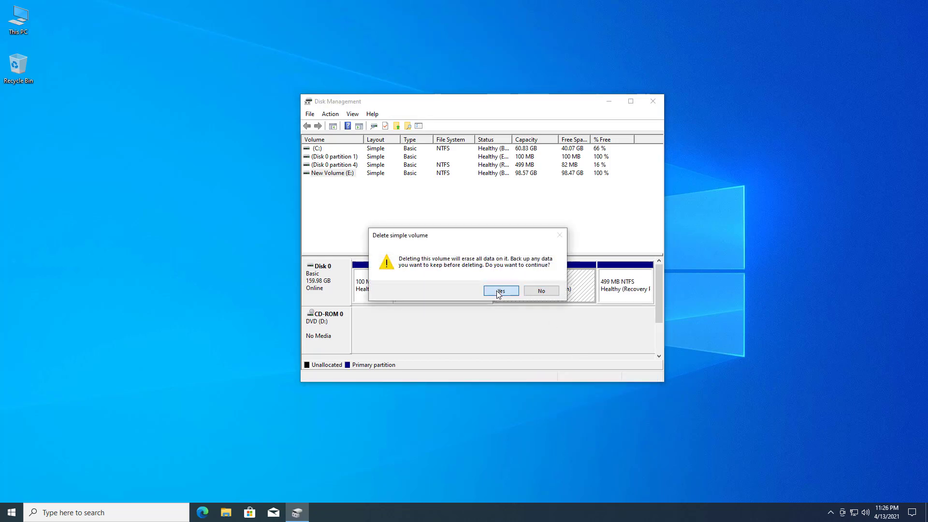
left_click(500, 291)
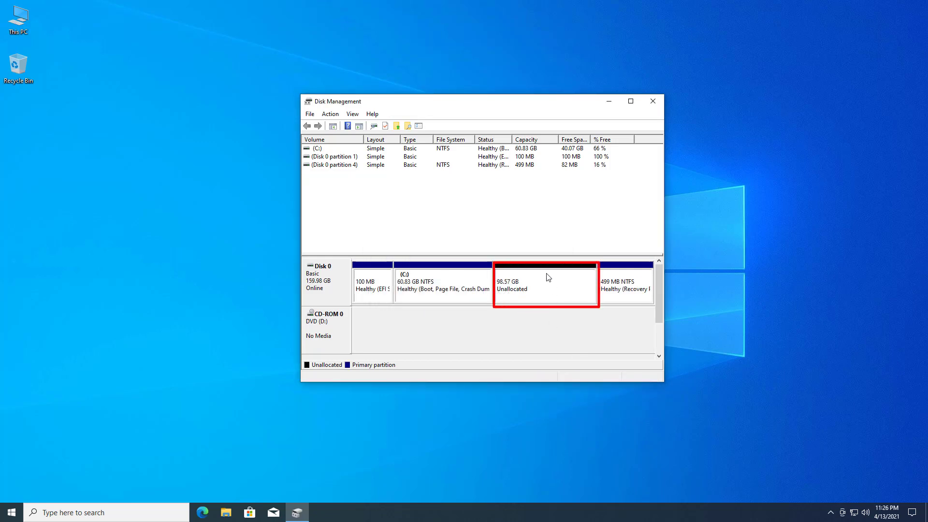
left_click(541, 295)
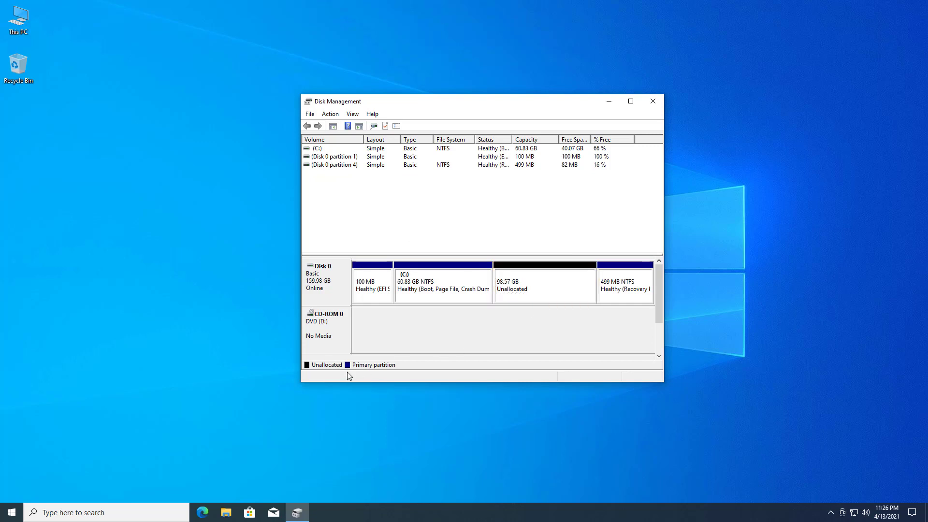
left_click(453, 293)
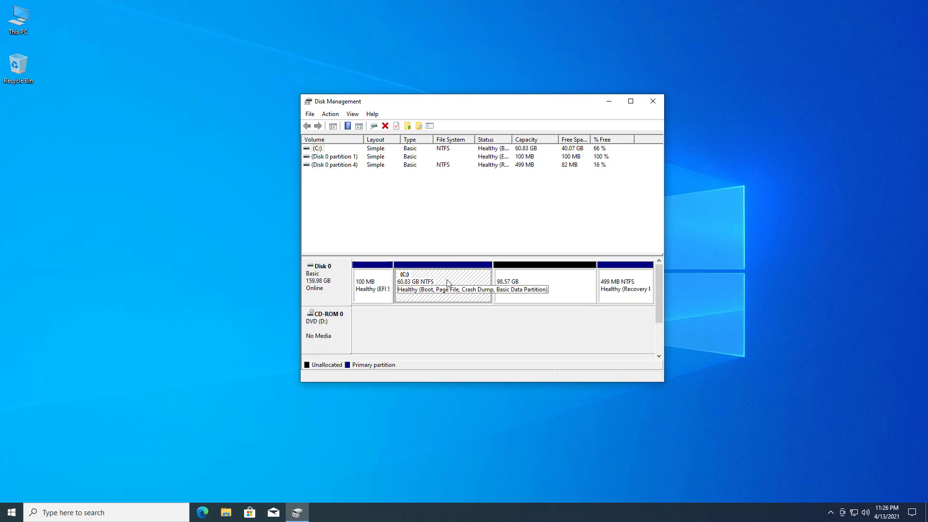
Extend C: with all 100934 MB of unallocated space on Disk 0.
right_click(449, 284)
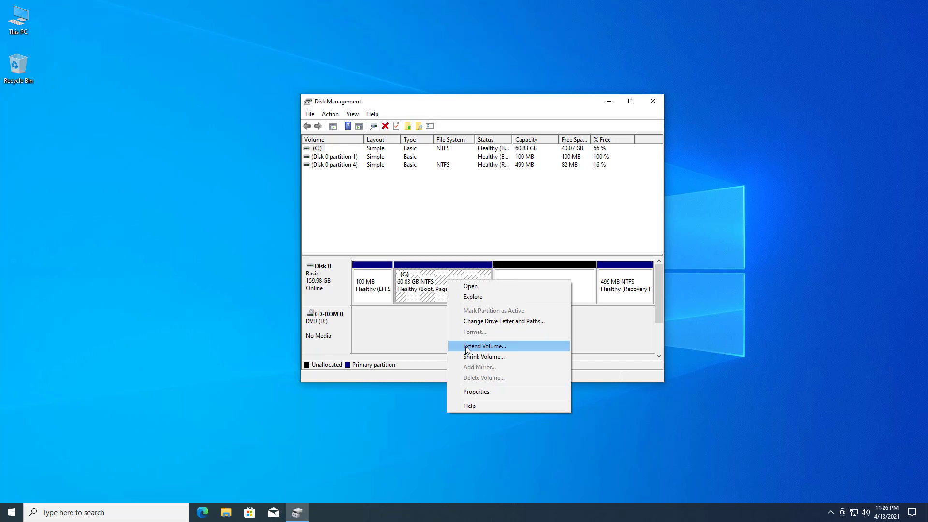
left_click(491, 348)
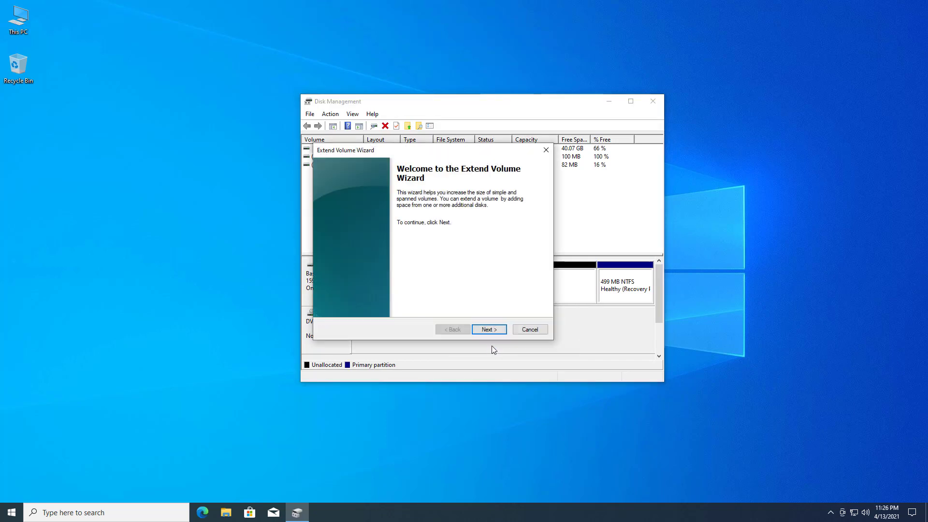
left_click(498, 330)
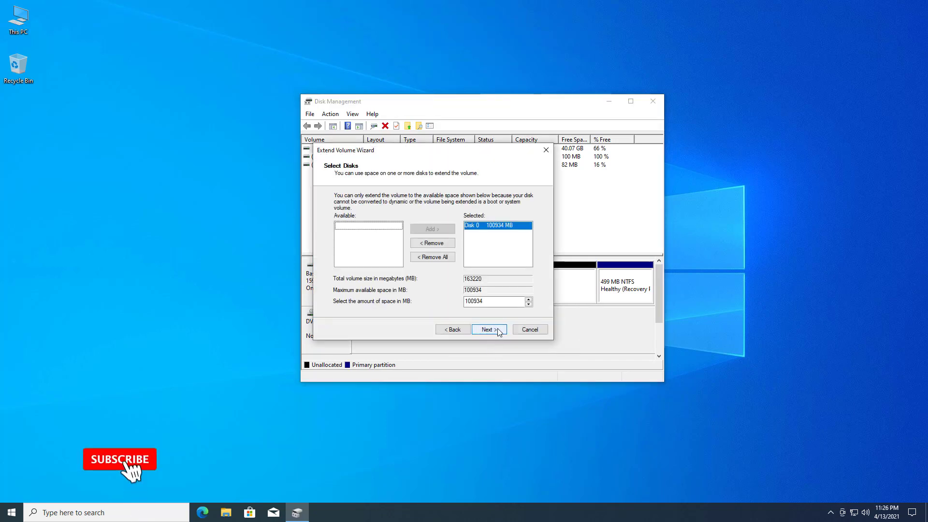
left_click(492, 226)
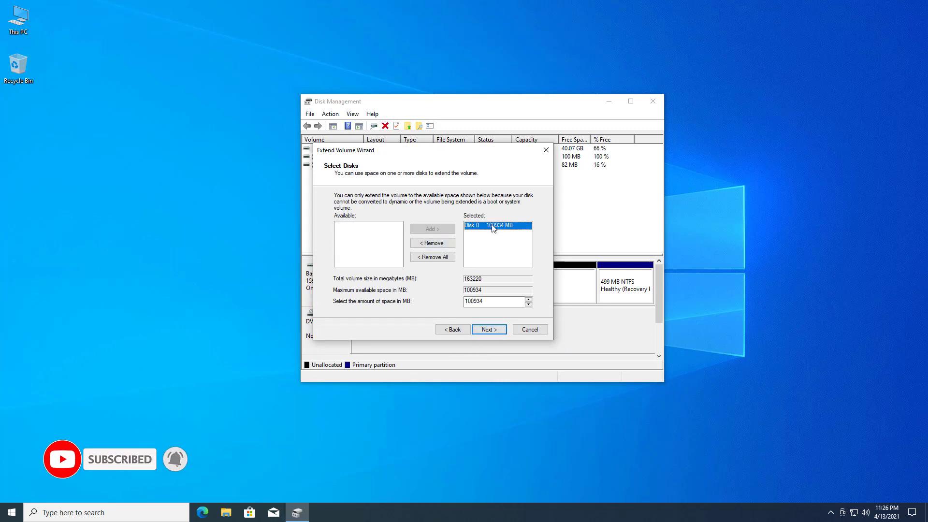
left_click(488, 329)
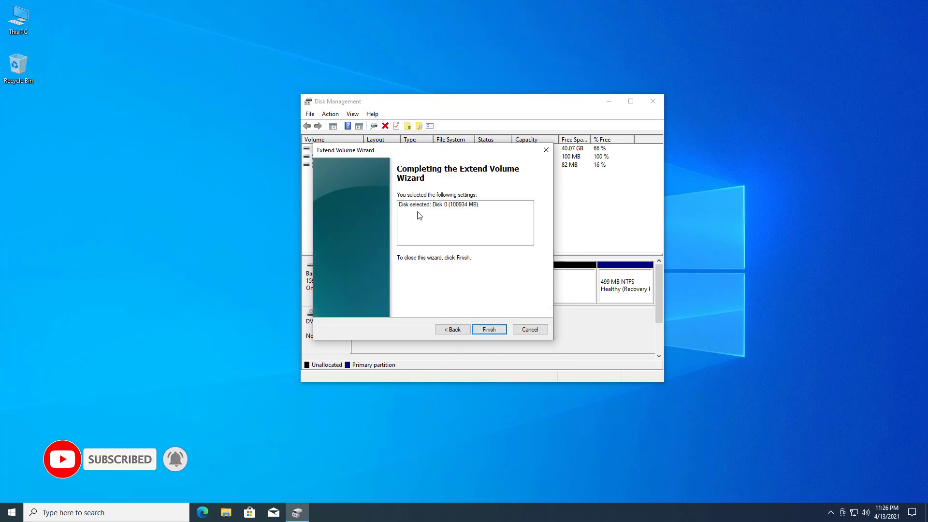
left_click(490, 330)
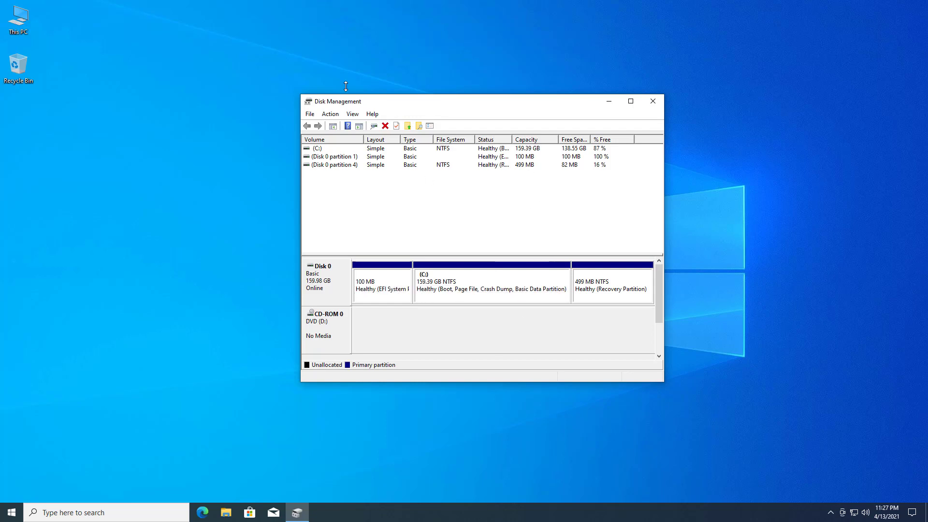
Confirm Local Disk (C:) totals 159 GB in This PC, close both windows, and open Start.
double_click(18, 19)
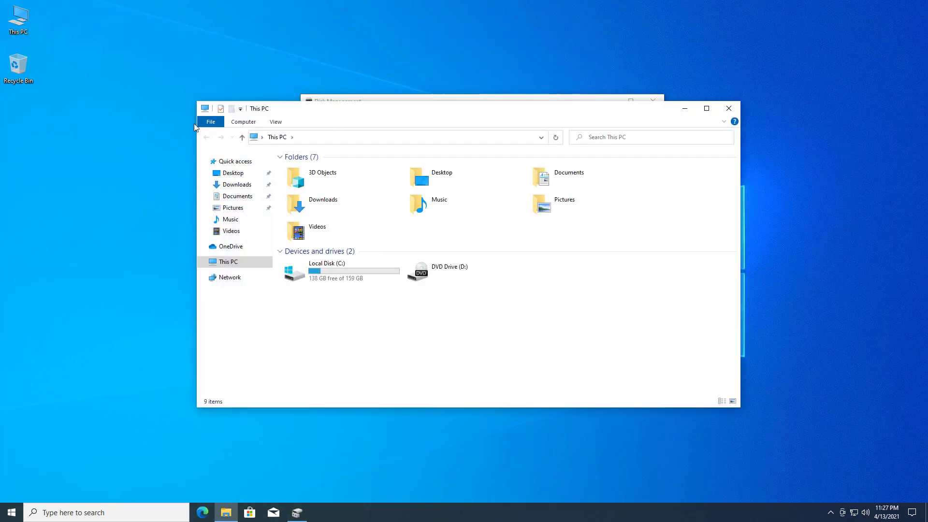
left_click_drag(319, 296, 370, 279)
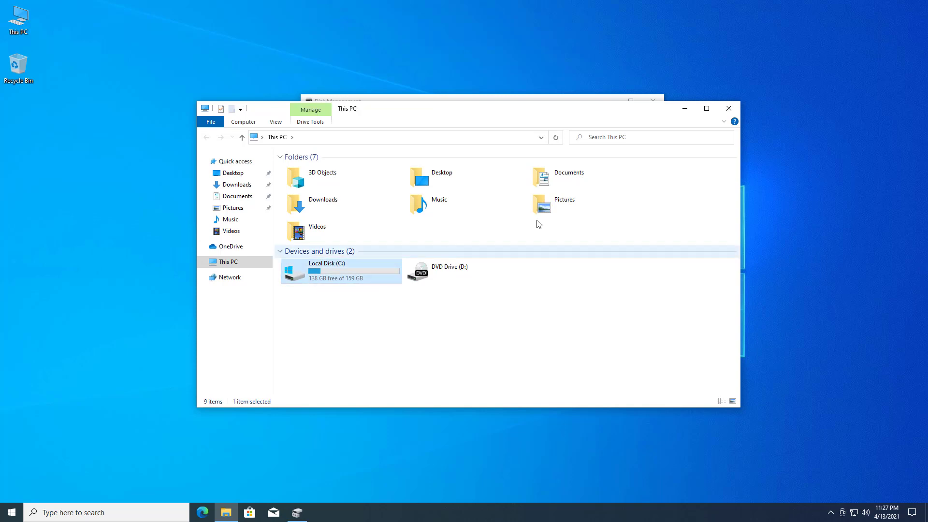
left_click(728, 108)
left_click(648, 104)
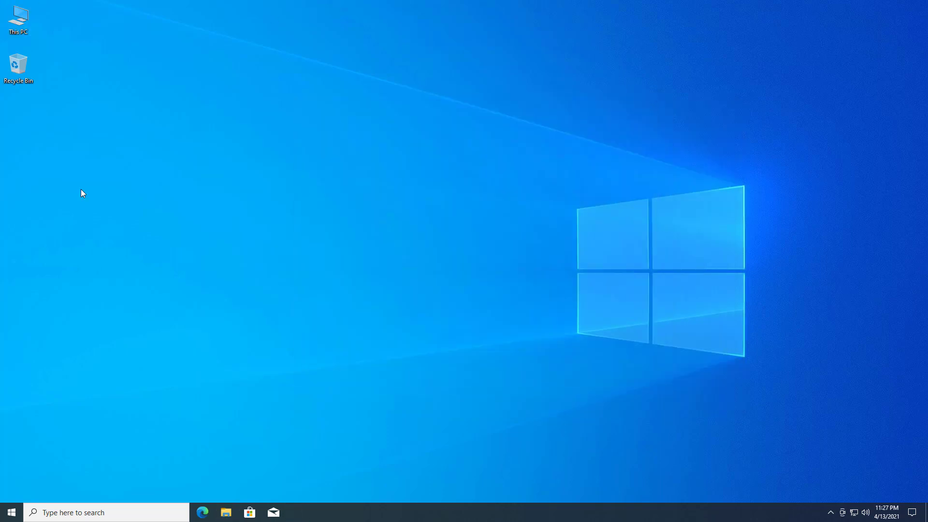
left_click(12, 512)
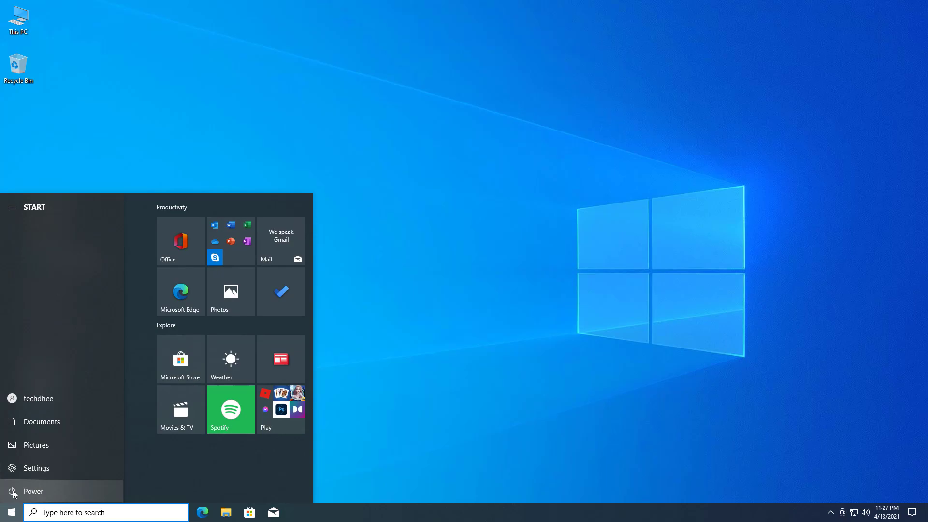